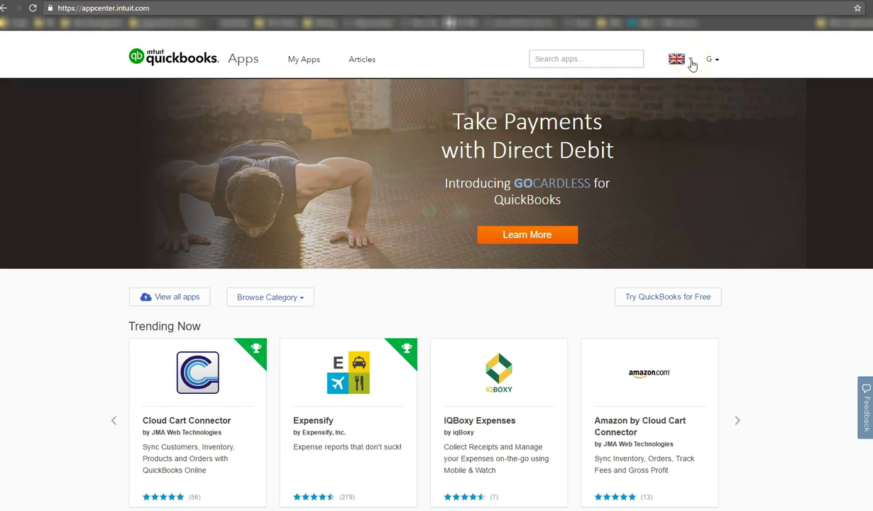
# Step: Check the country options offered for the QuickBooks app store
pyautogui.click(692, 64)
pyautogui.click(680, 83)
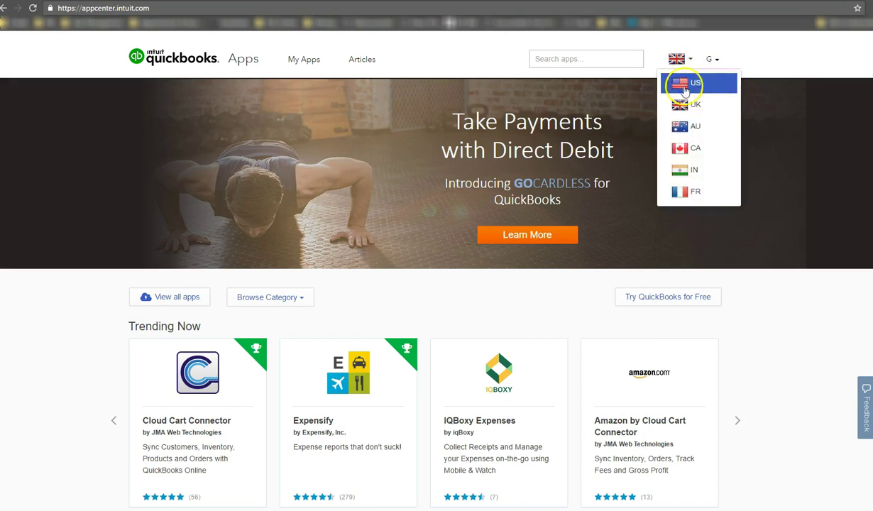
pyautogui.click(679, 59)
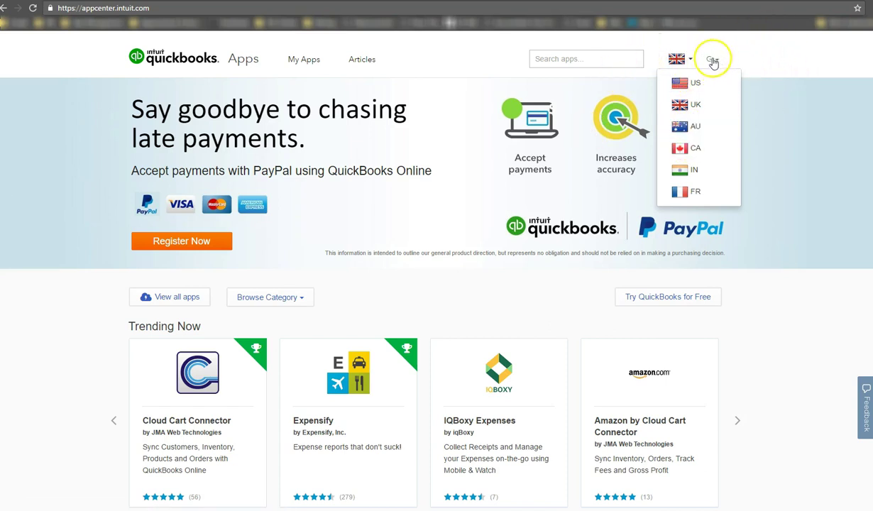
pyautogui.click(459, 64)
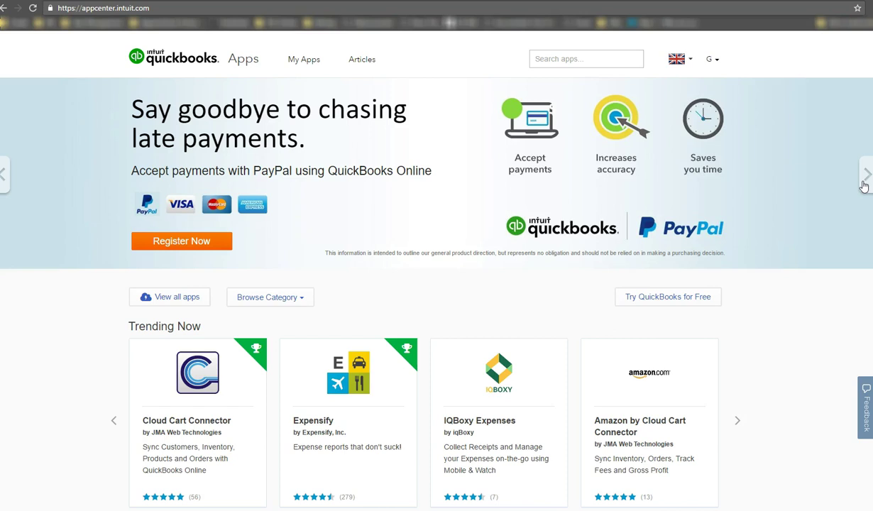
# Step: Browse the promotional banners and the app sections on the app store home page
pyautogui.click(865, 177)
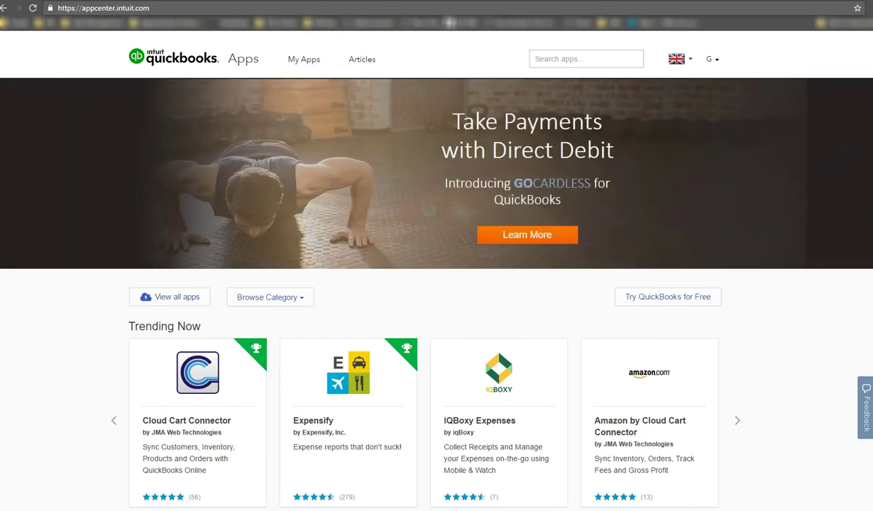
pyautogui.click(864, 178)
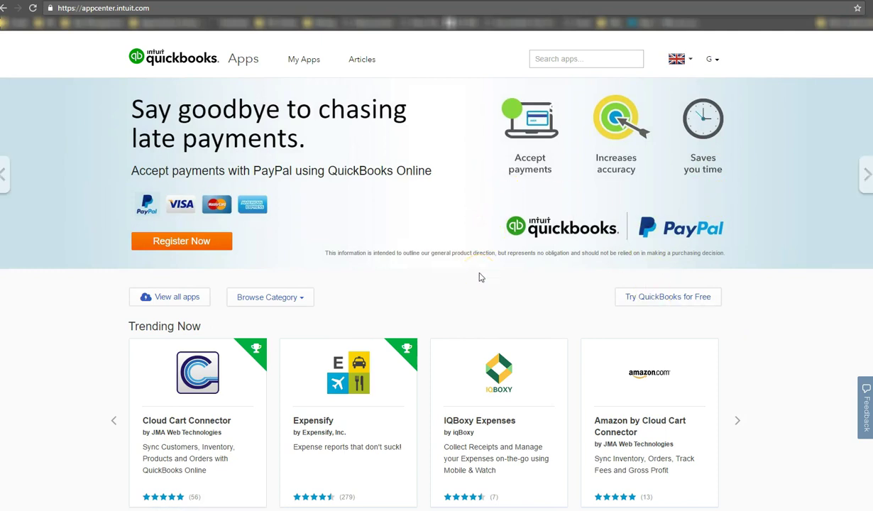
pyautogui.scroll(-4, 470, 280)
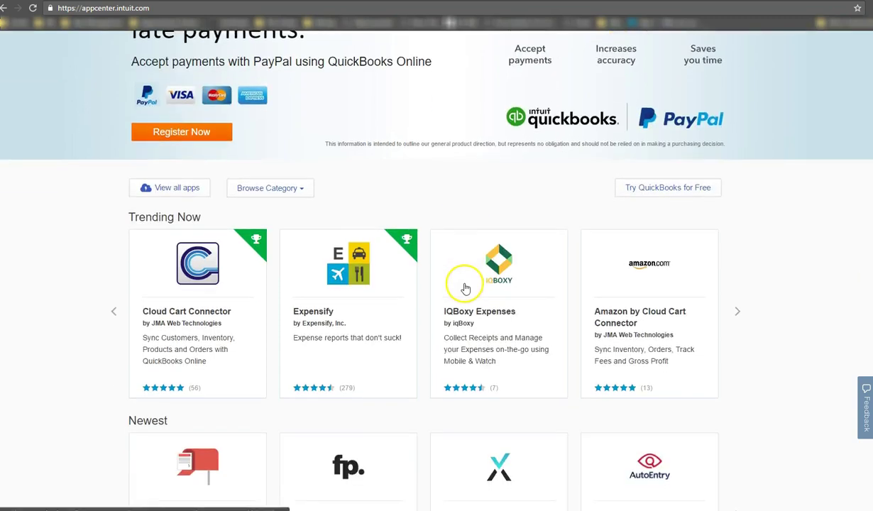
pyautogui.scroll(-7, 460, 291)
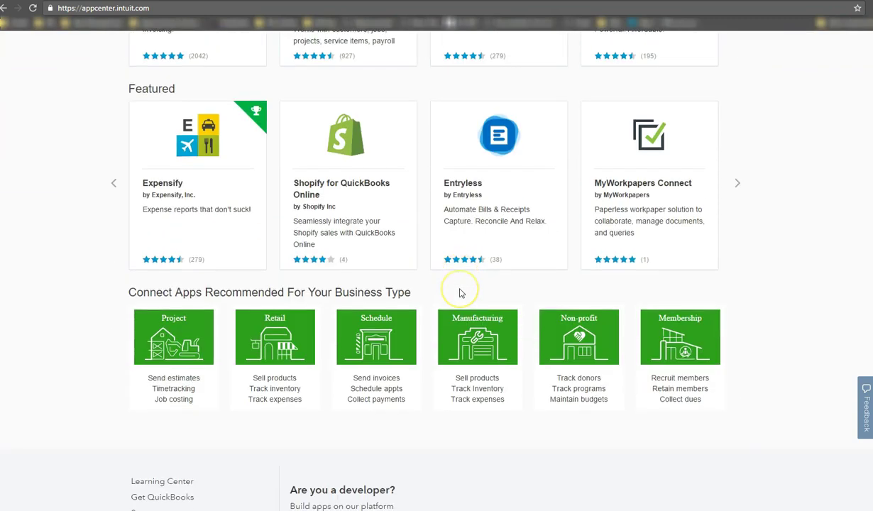
pyautogui.scroll(5, 460, 291)
pyautogui.scroll(7, 459, 292)
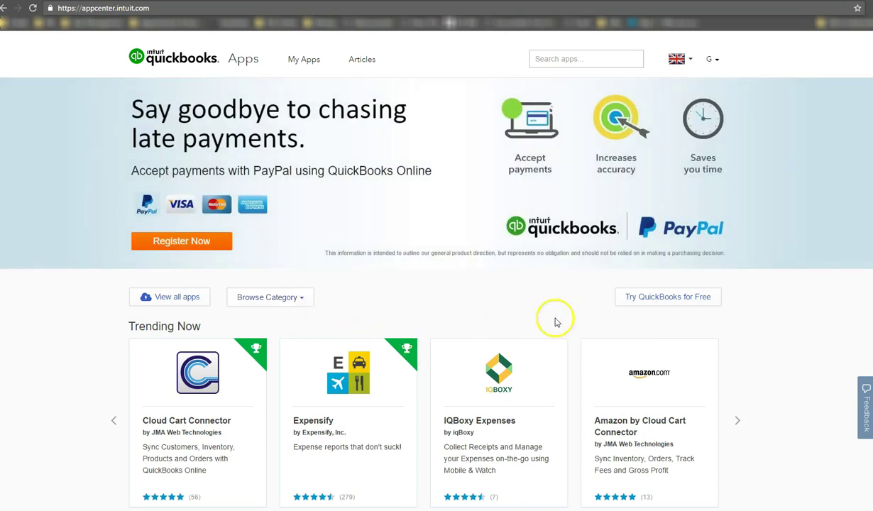
# Step: Open the Accept Payments with PayPal app from the promotional banner and go through to its Give permission stage
pyautogui.click(198, 242)
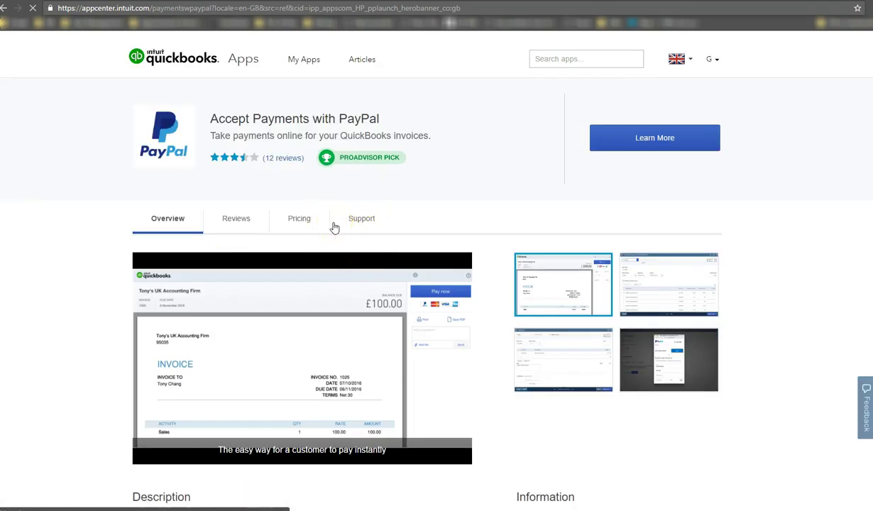
pyautogui.click(652, 142)
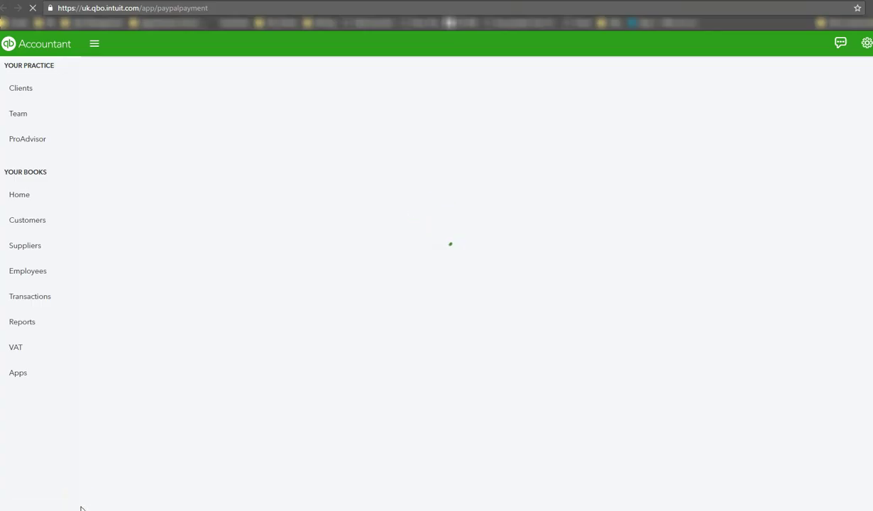
pyautogui.click(16, 371)
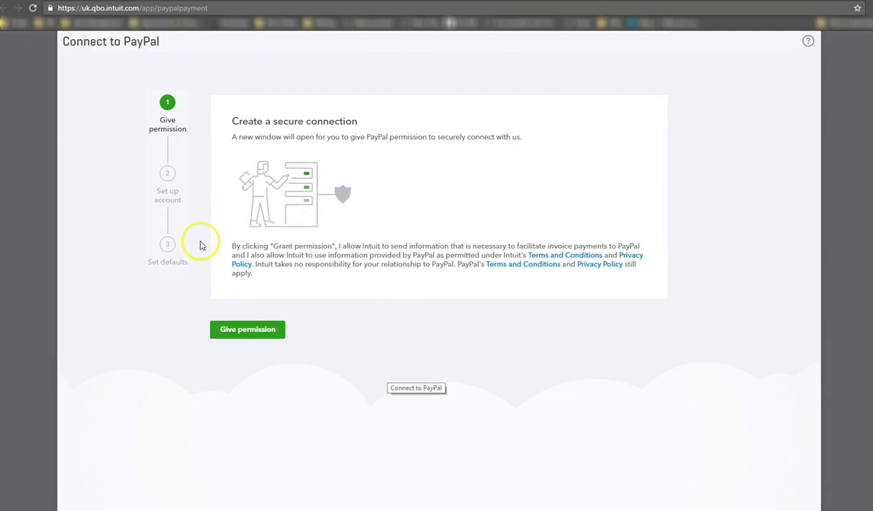
pyautogui.click(227, 335)
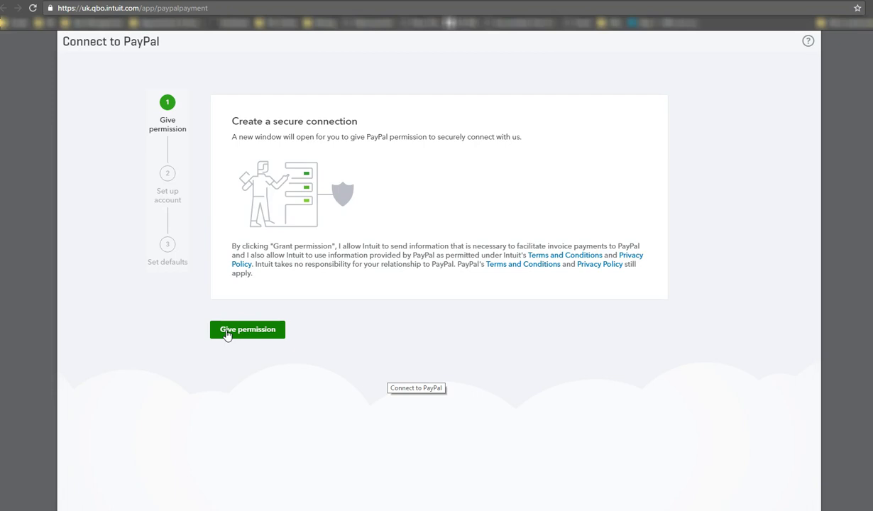
pyautogui.click(228, 338)
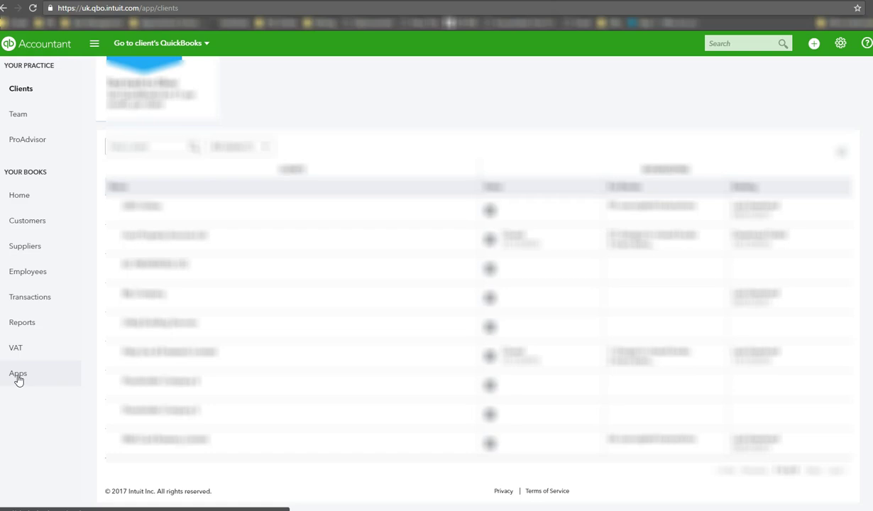
# Step: Open the Accept Payments with PayPal details from the recommended apps inside QuickBooks Online Accountant
pyautogui.click(18, 377)
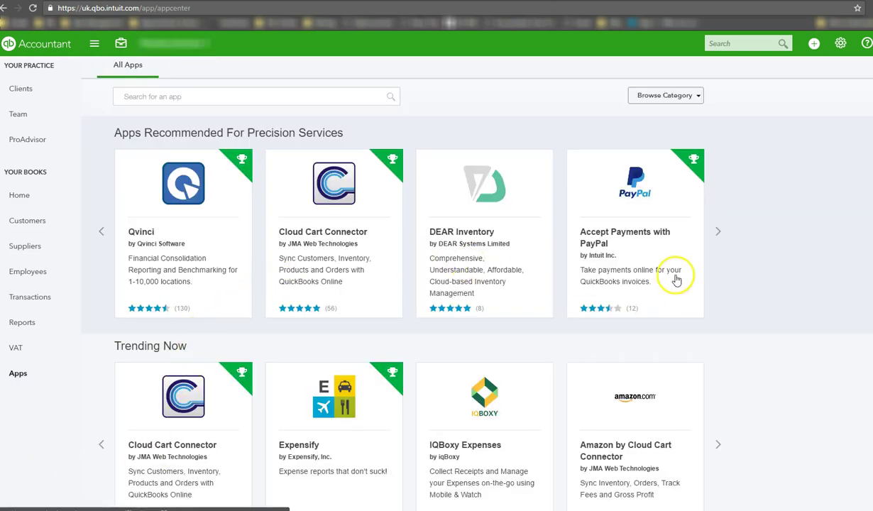
pyautogui.scroll(-3, 676, 280)
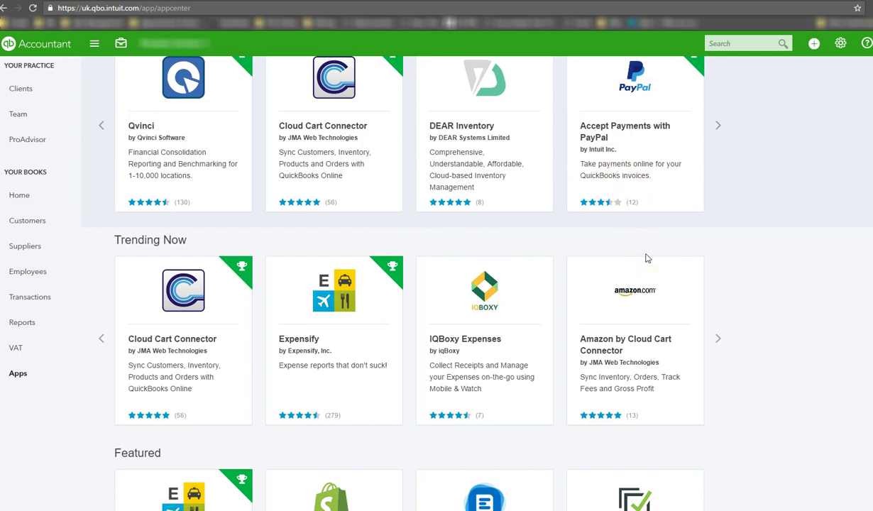
pyautogui.scroll(-1, 646, 257)
pyautogui.scroll(1, 646, 256)
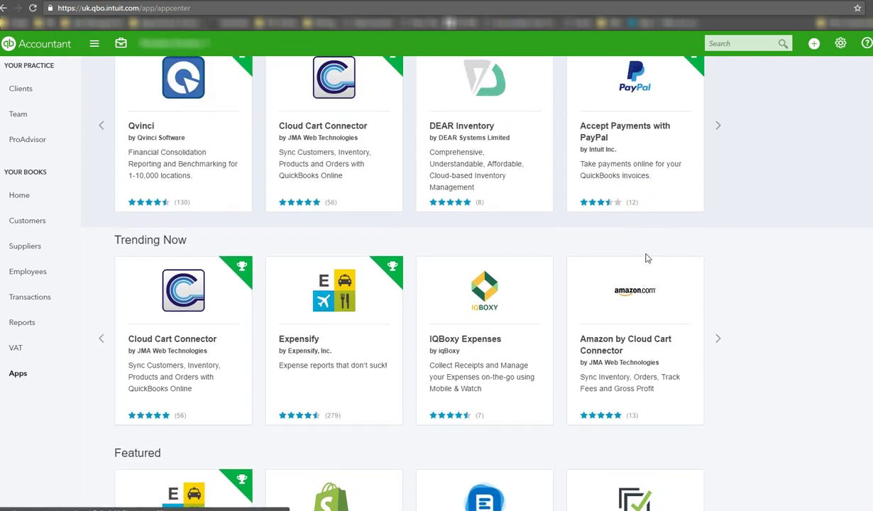
pyautogui.click(631, 169)
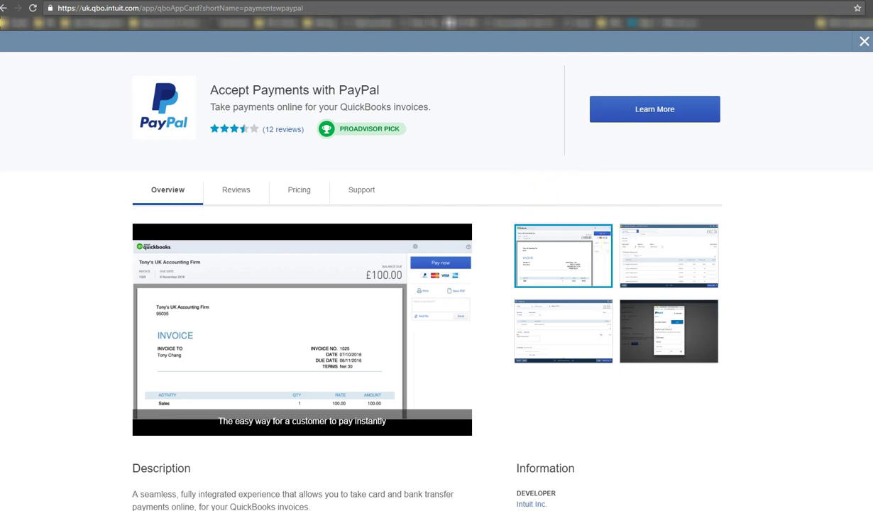
# Step: Return to the app store home page and look over its banner and trending apps
pyautogui.click(133, 3)
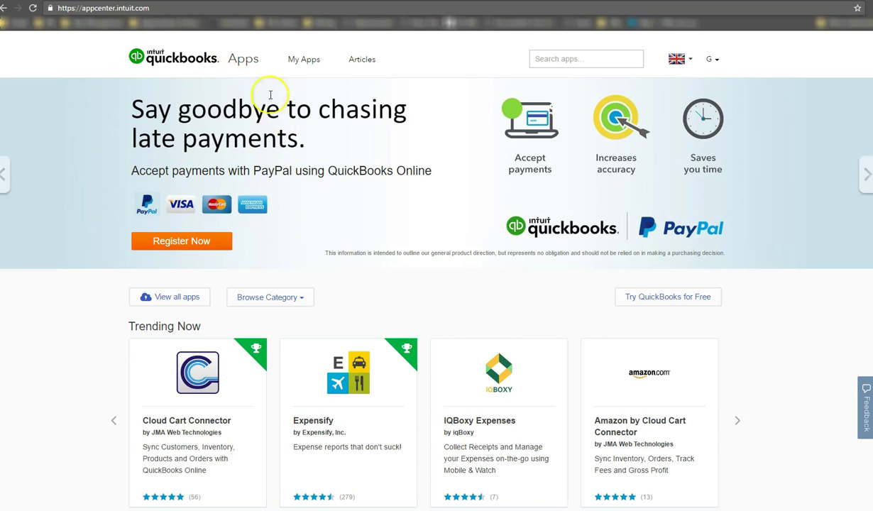
pyautogui.scroll(-3, 415, 279)
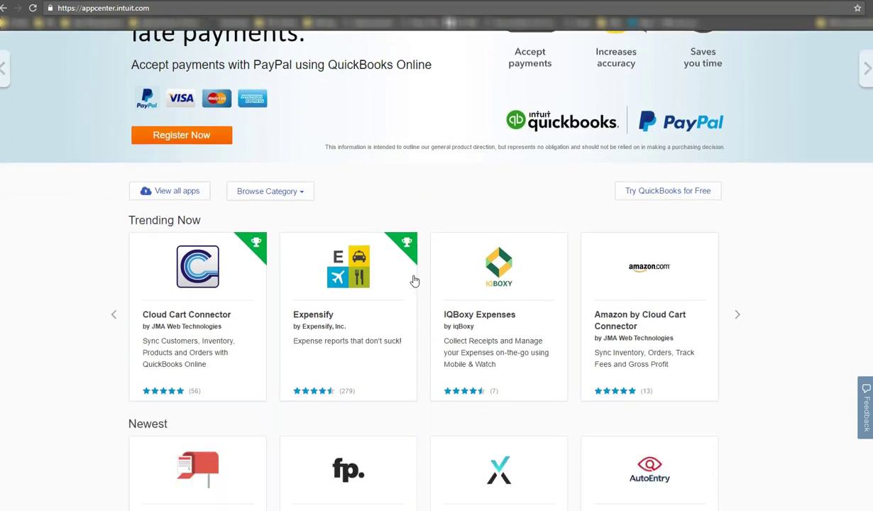
pyautogui.scroll(1, 415, 280)
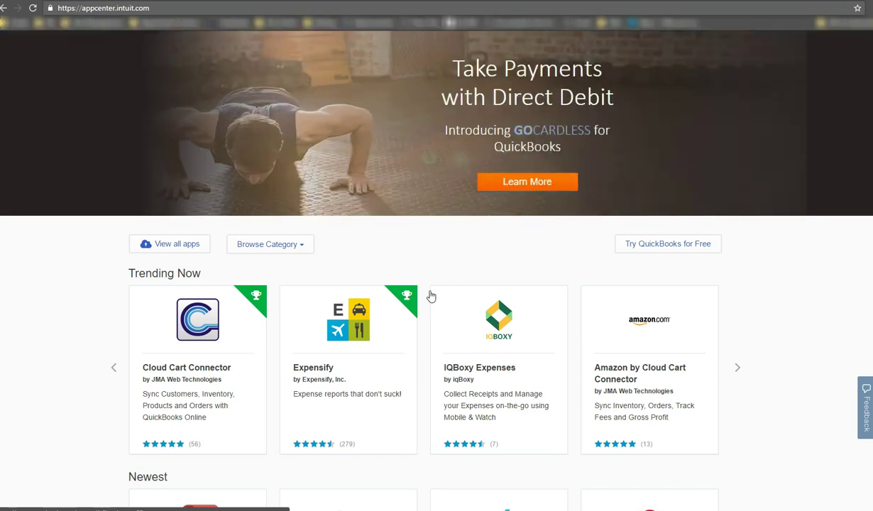
pyautogui.click(387, 268)
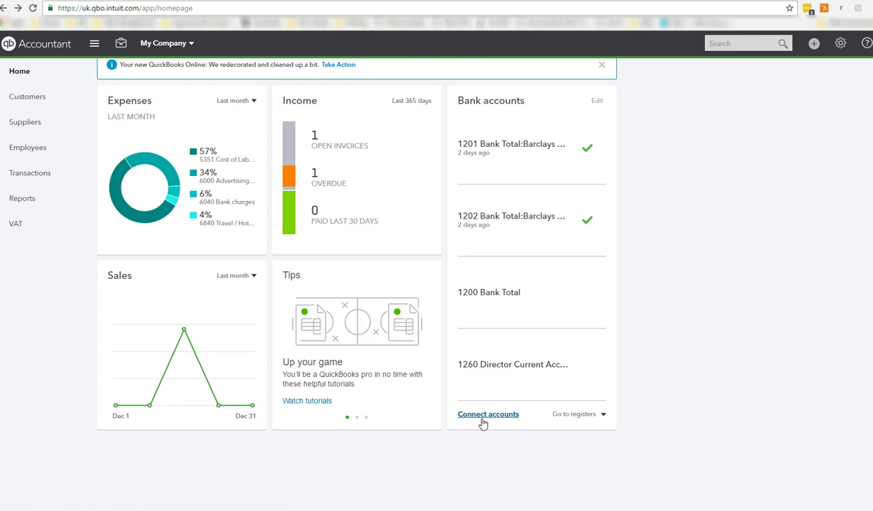
# Step: Connect PayPal as a bank account from the dashboard, signing in with the PayPal account's email address and password
pyautogui.click(482, 420)
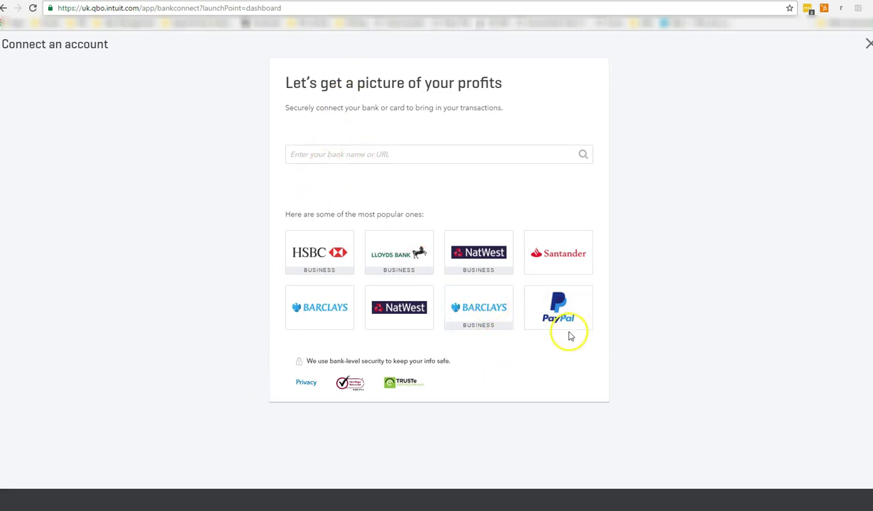
pyautogui.click(565, 326)
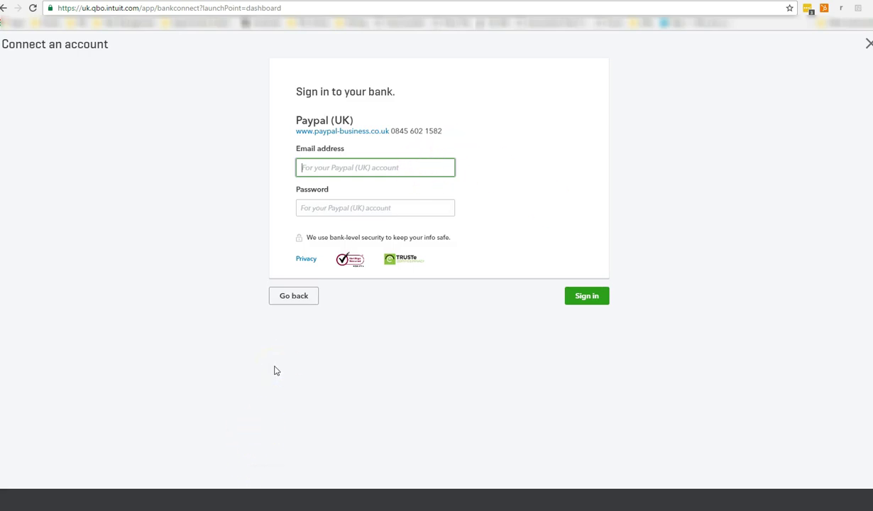
pyautogui.write('gxxxxxx')
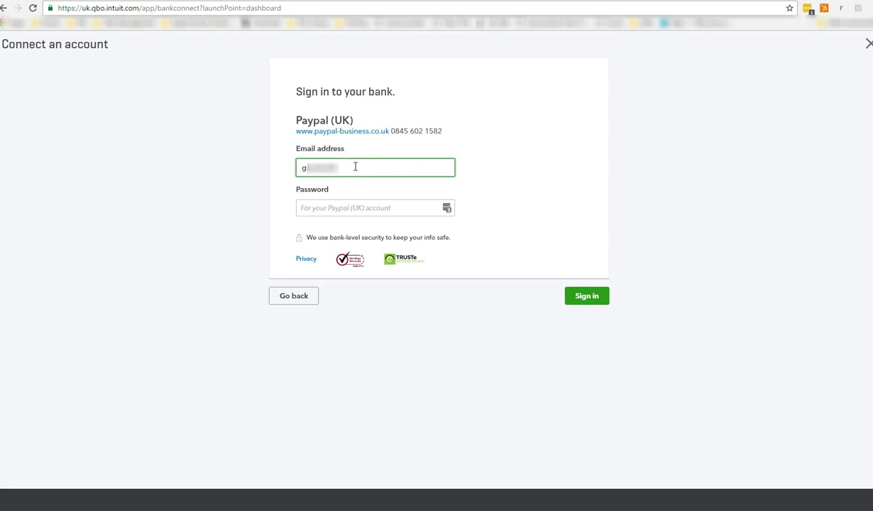
pyautogui.write('xxxxxxxxxxxxxxxxxxxxxxx')
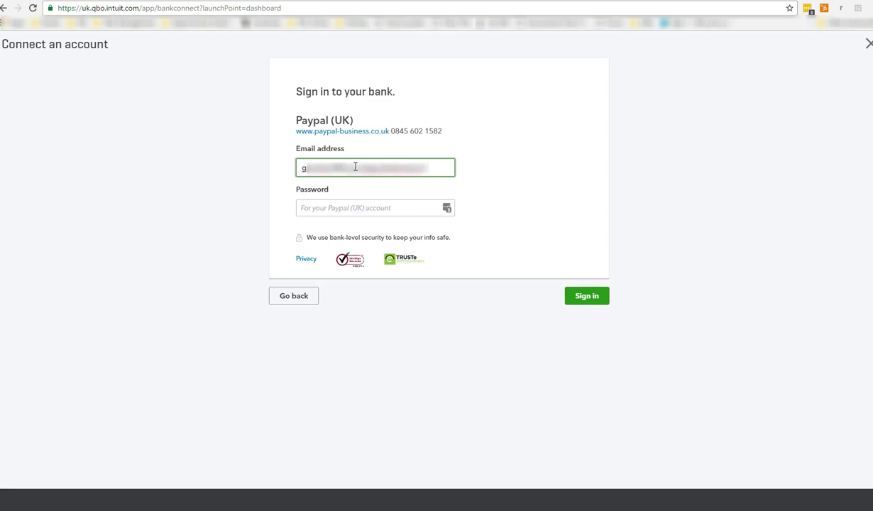
pyautogui.write('x')
pyautogui.press('Tab')
pyautogui.write('x')
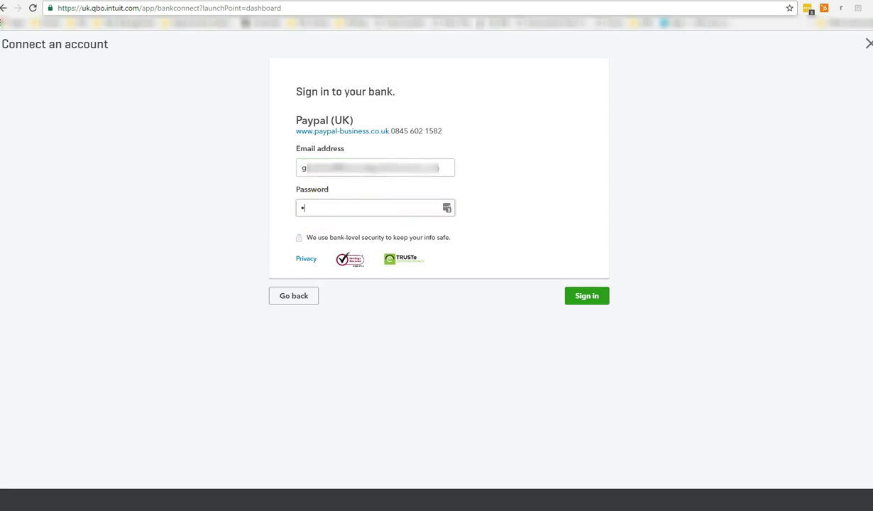
pyautogui.write('xxxxxxxxxxxx')
pyautogui.click(581, 305)
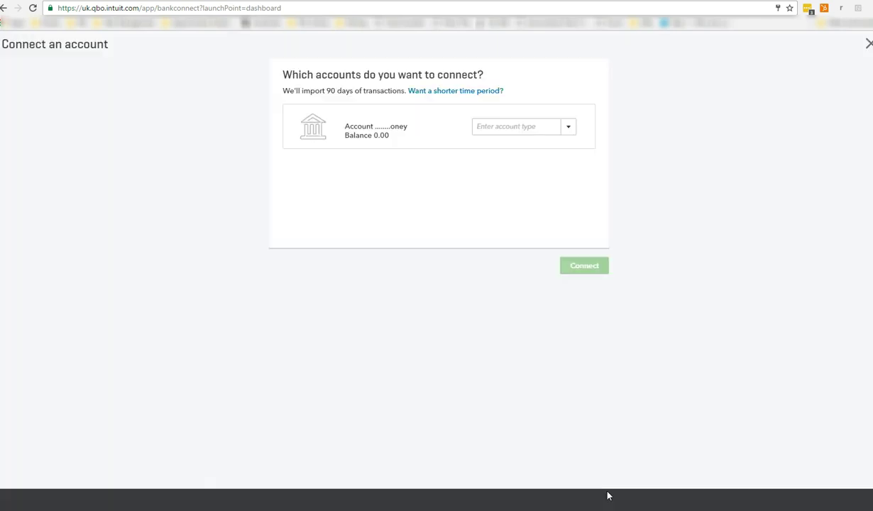
# Step: Try to add a new ledger account as the account type for the PayPal Money account
pyautogui.click(507, 400)
pyautogui.click(570, 133)
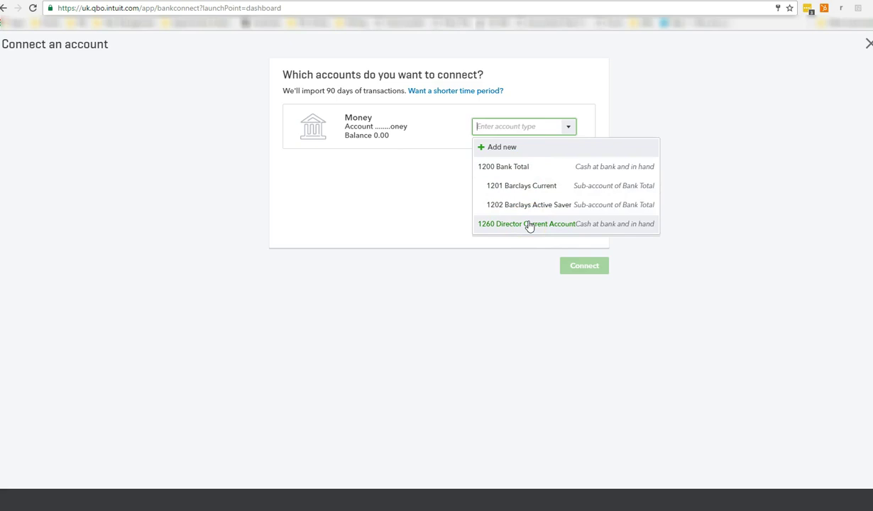
pyautogui.click(511, 152)
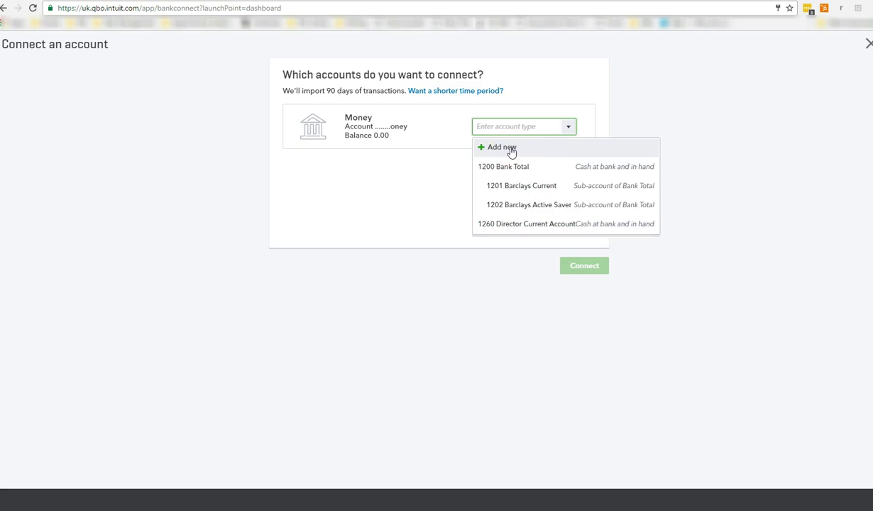
pyautogui.click(511, 151)
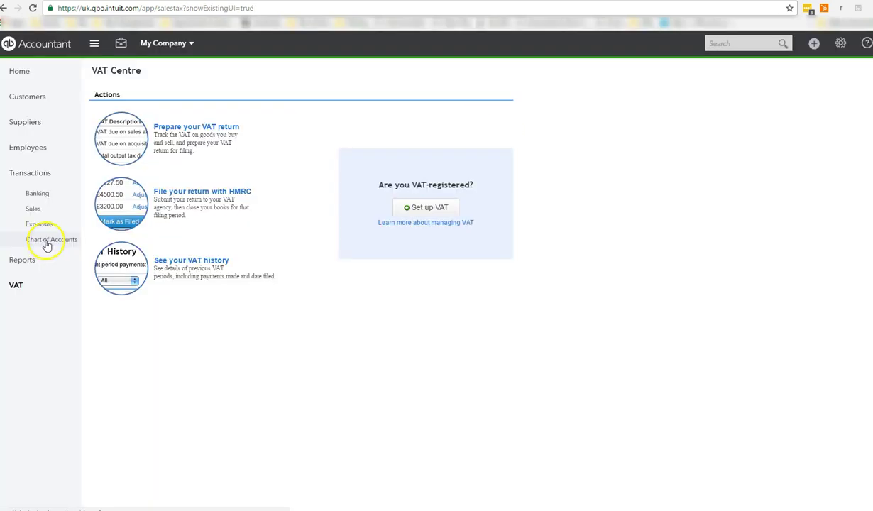
# Step: Open the Chart of Accounts and look through the existing accounts
pyautogui.click(64, 176)
pyautogui.click(45, 241)
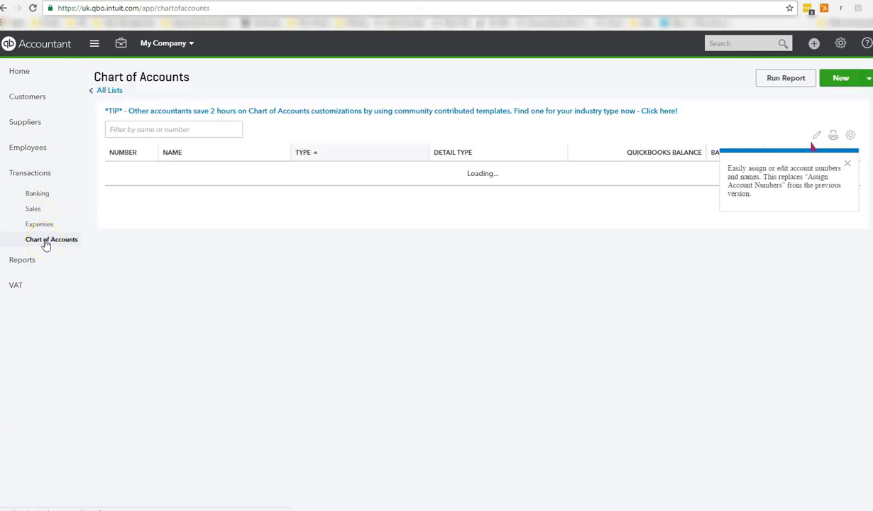
pyautogui.scroll(-10, 457, 355)
pyautogui.scroll(-4, 458, 352)
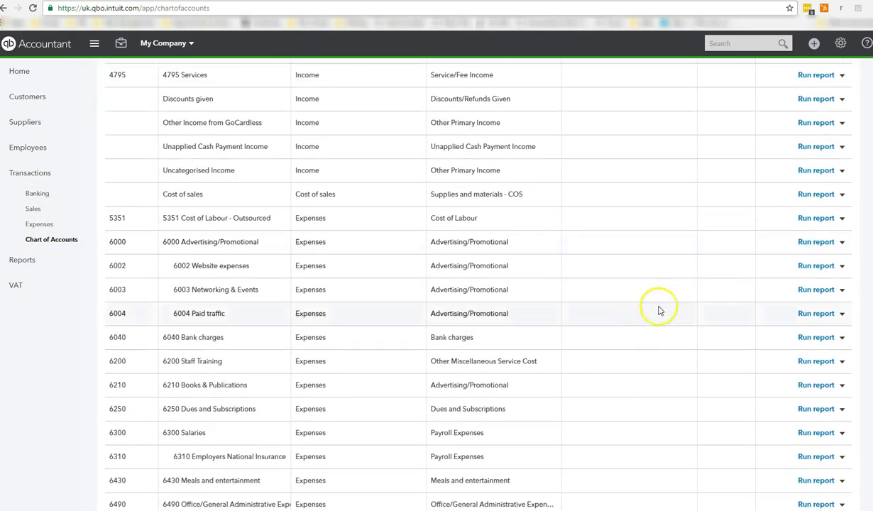
pyautogui.scroll(6, 657, 309)
pyautogui.scroll(5, 657, 311)
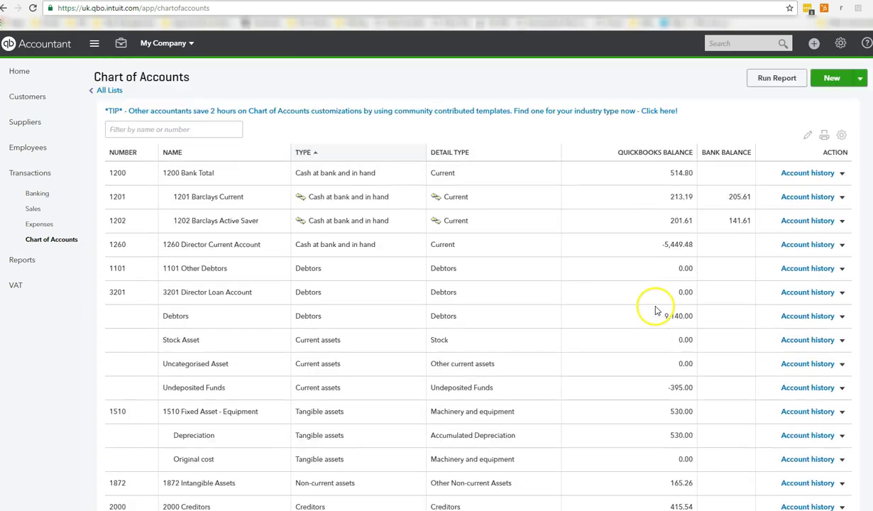
pyautogui.click(829, 80)
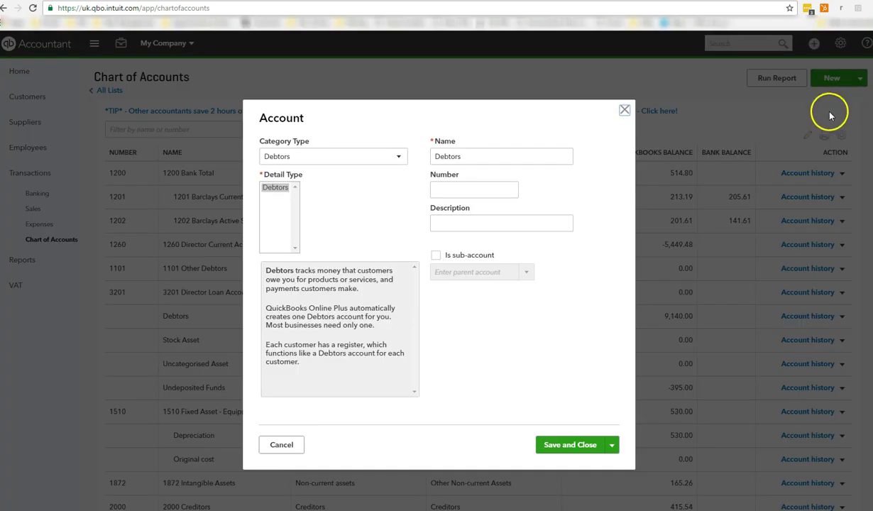
pyautogui.click(396, 160)
pyautogui.click(332, 208)
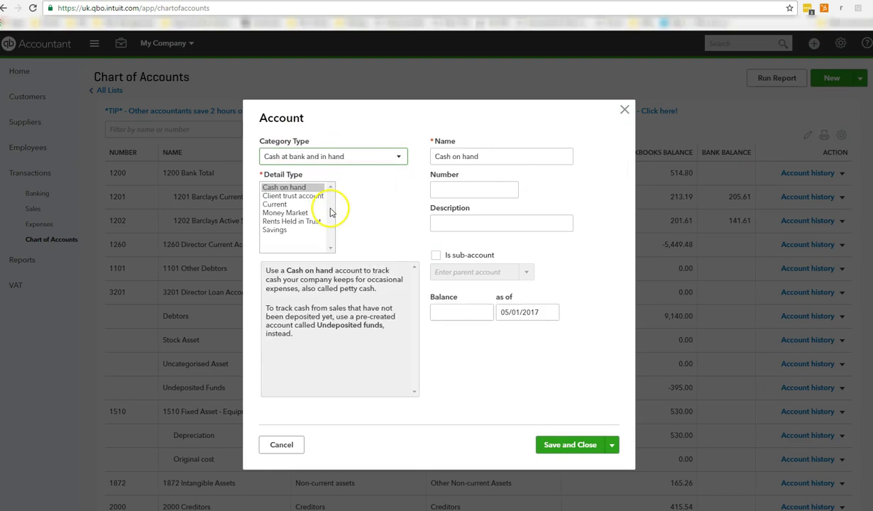
pyautogui.click(282, 205)
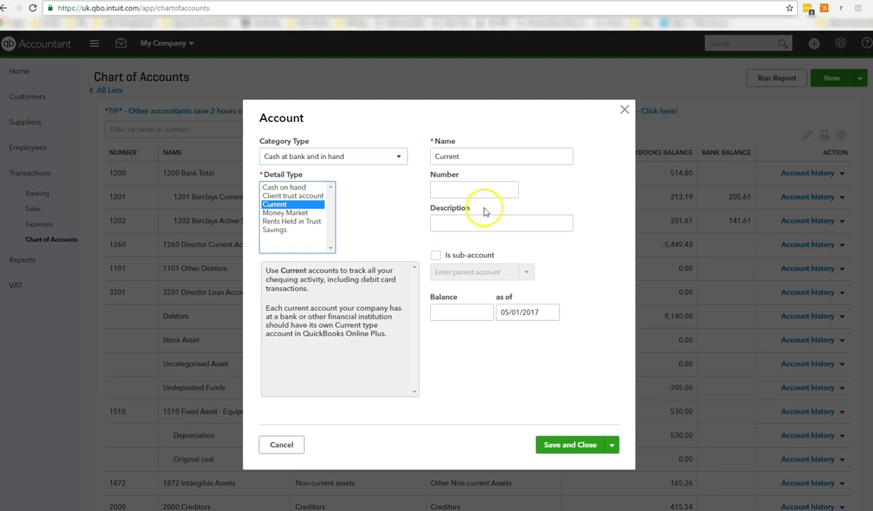
pyautogui.moveTo(492, 159); pyautogui.dragTo(415, 160)
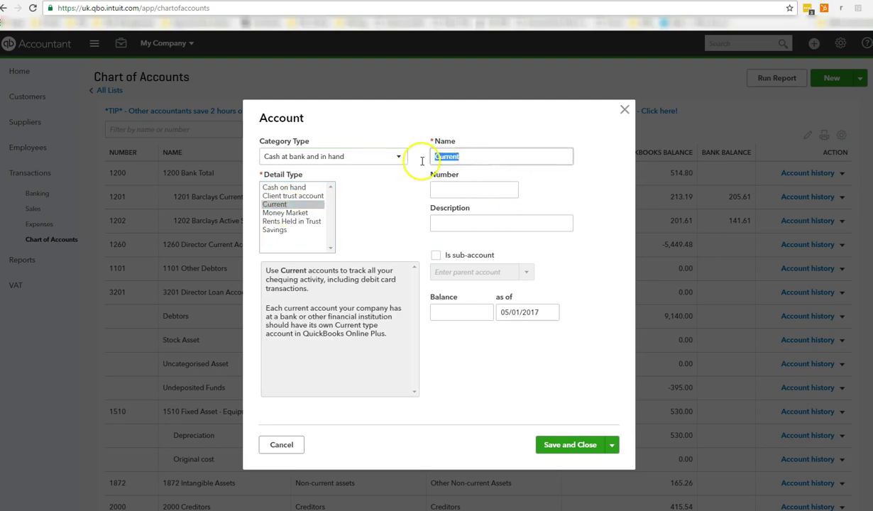
pyautogui.write('PayPal')
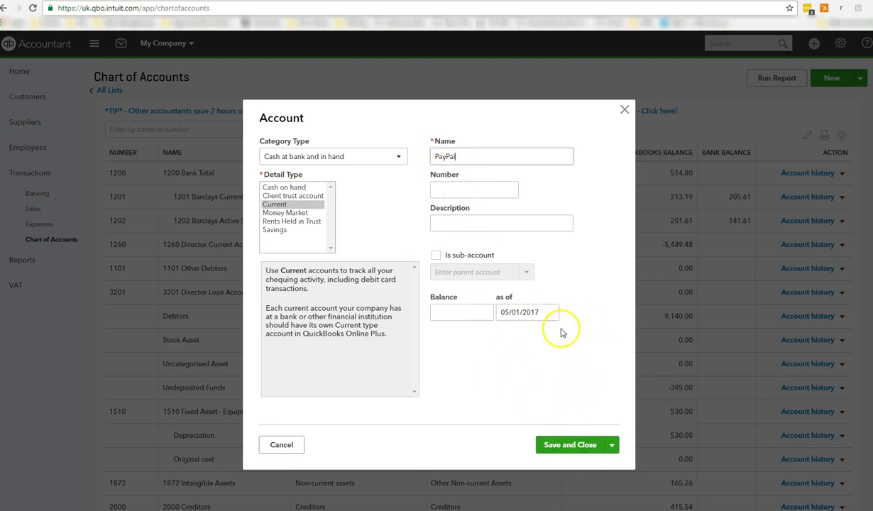
pyautogui.click(621, 111)
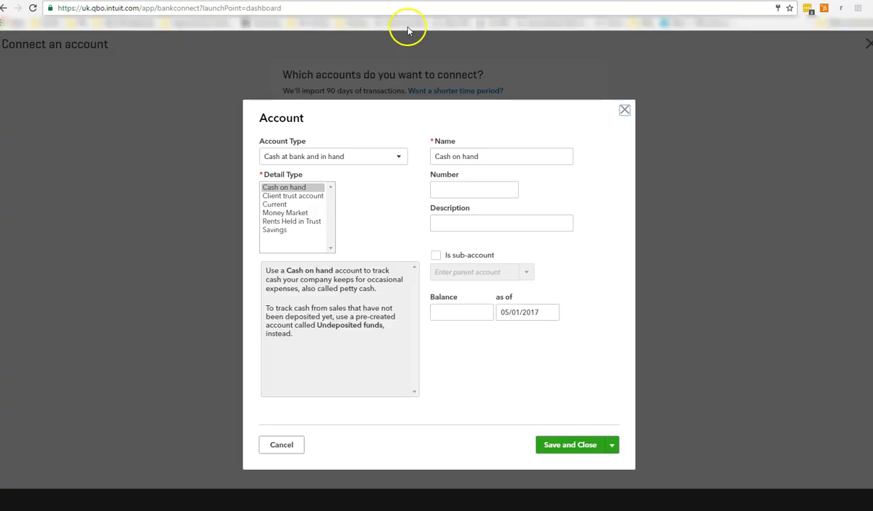
# Step: Name the new cash at bank and in hand account PayPal, describe it as PayPal Transactions, and save it
pyautogui.tripleClick(499, 156)
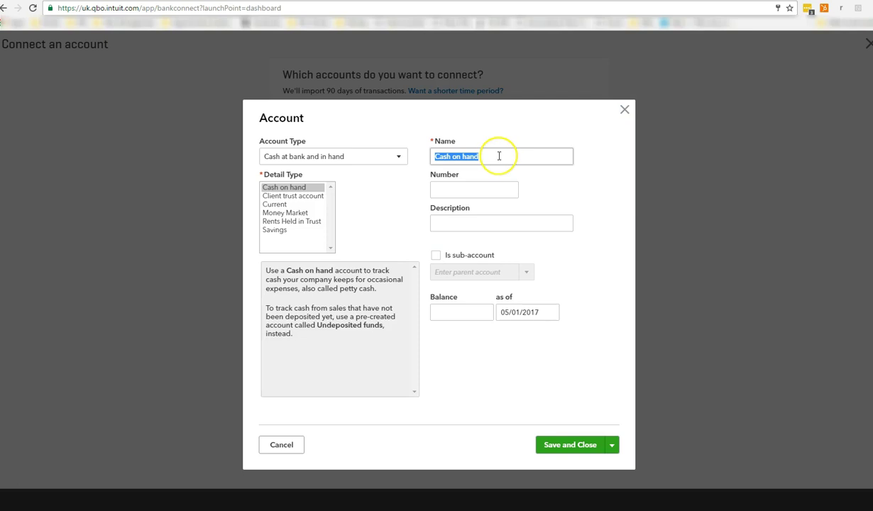
pyautogui.write('Pa')
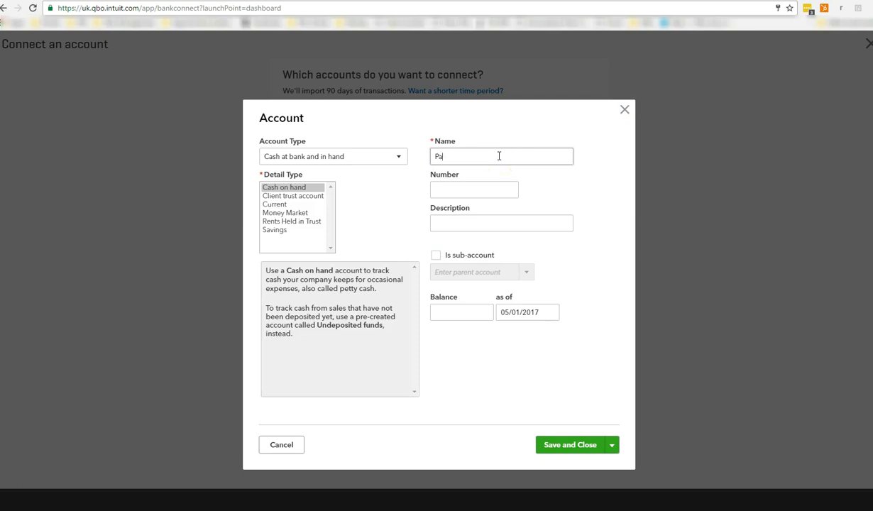
pyautogui.write('yPal')
pyautogui.click(502, 190)
pyautogui.click(507, 223)
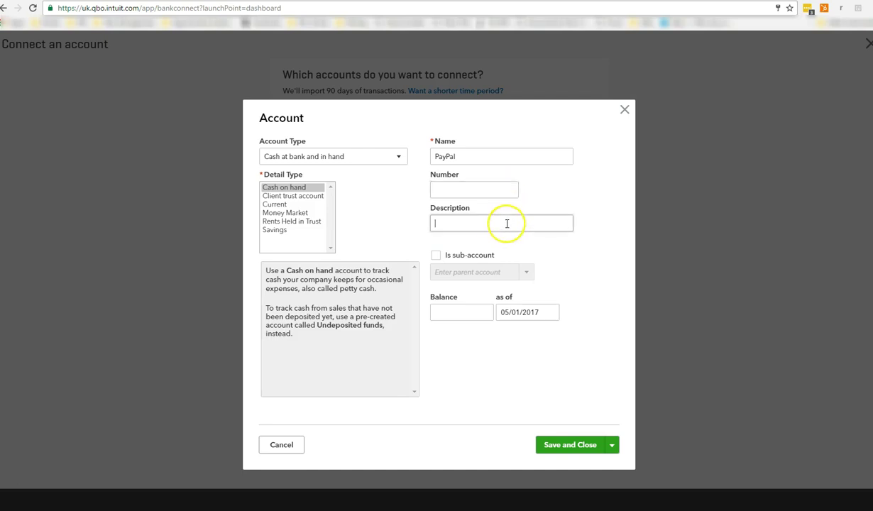
pyautogui.write('PayPal Transactions')
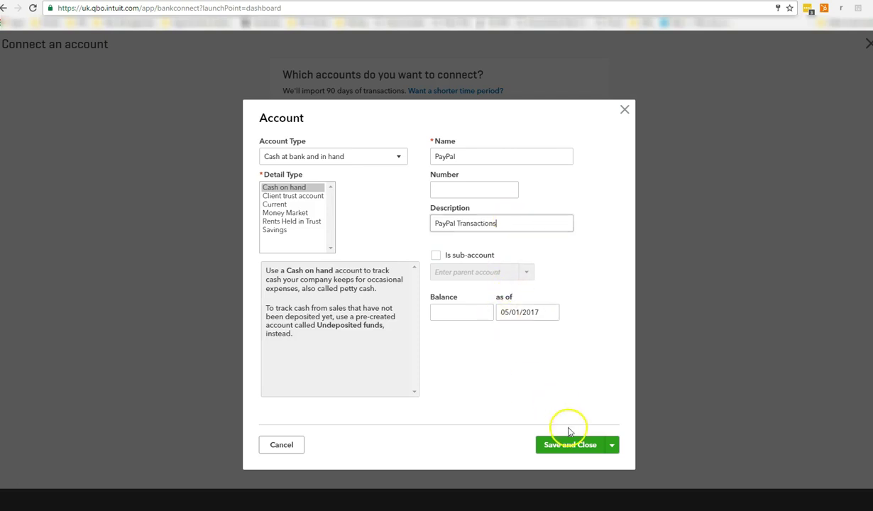
pyautogui.click(569, 443)
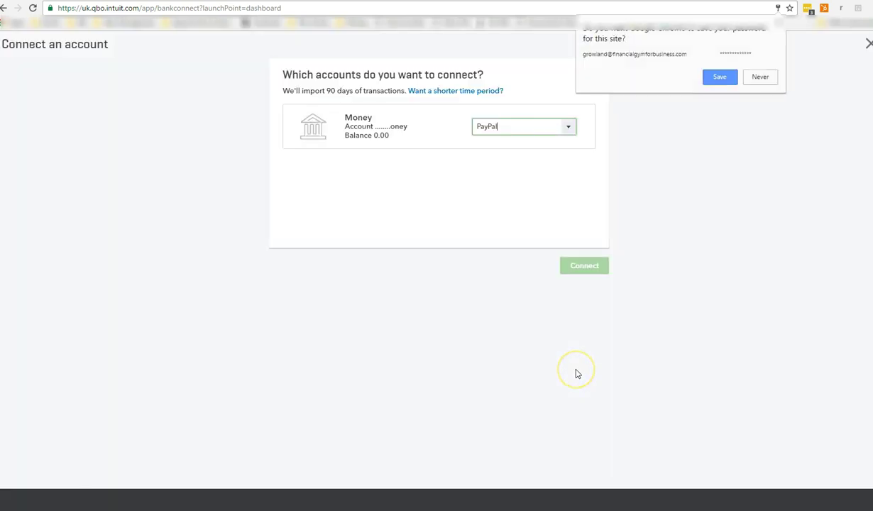
# Step: Connect the PayPal Money account to the PayPal ledger account to import its transactions
pyautogui.click(520, 256)
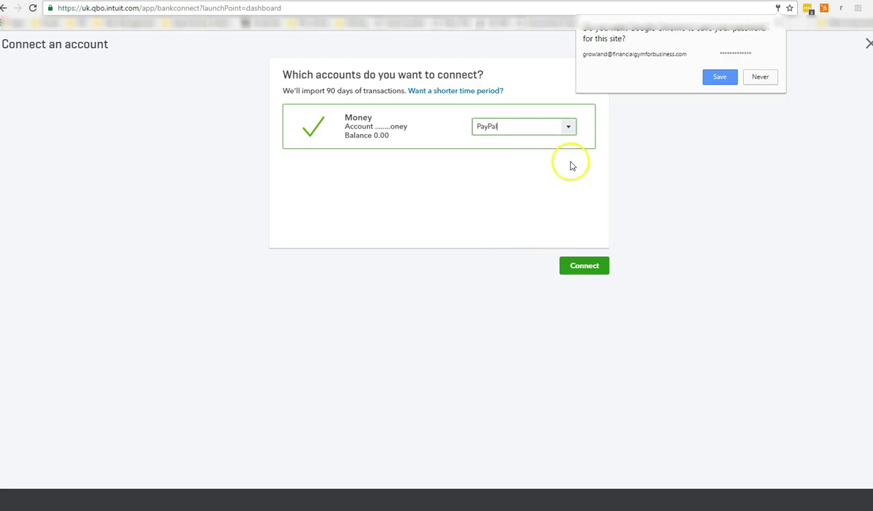
pyautogui.click(582, 274)
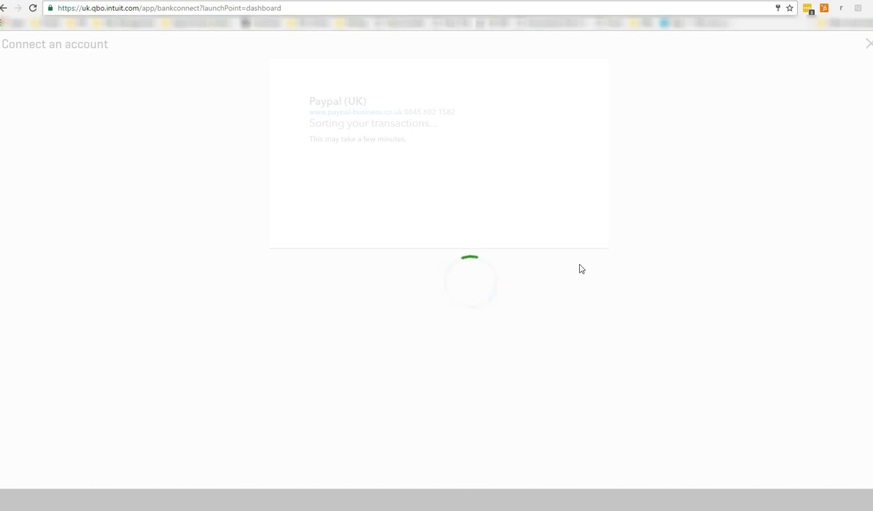
pyautogui.click(575, 256)
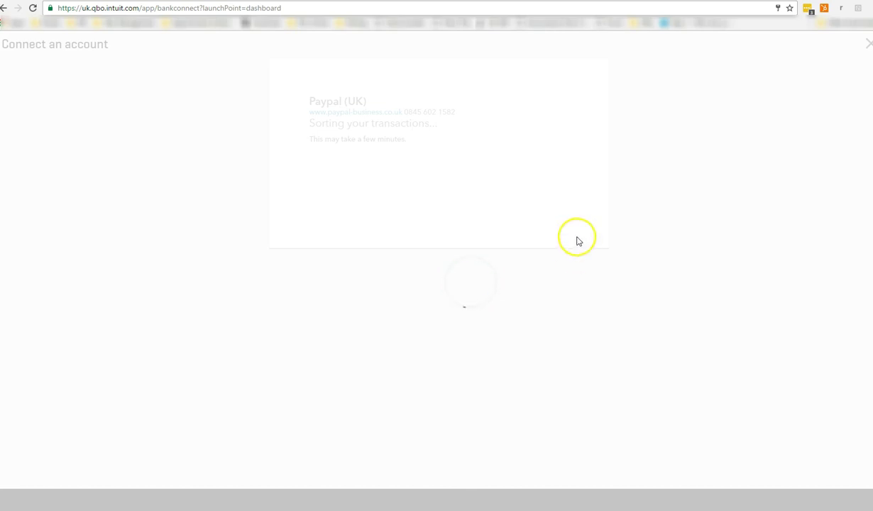